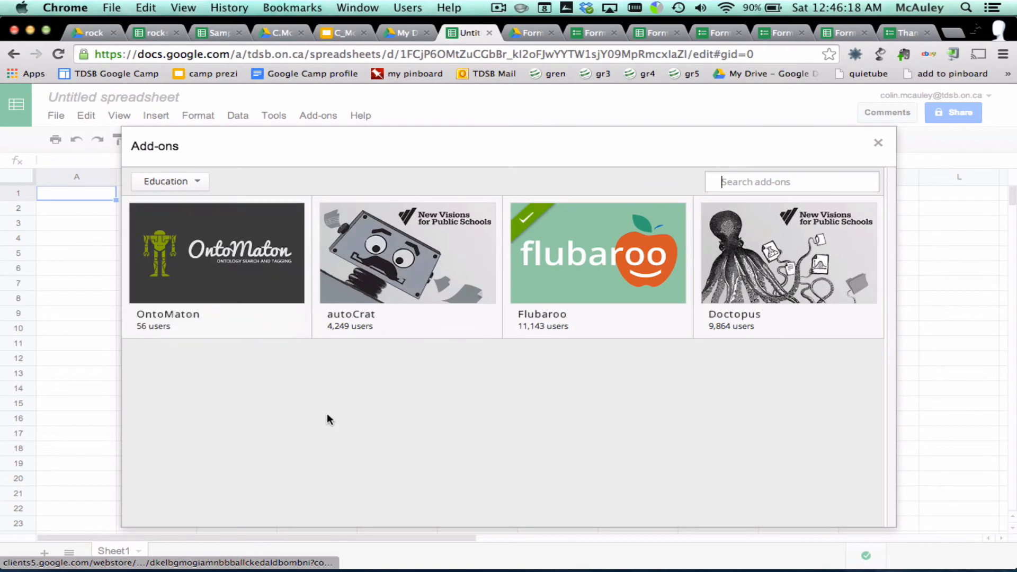
- Review Flubaroo's details in the Education add-on gallery and check which commands it offers in the untitled spreadsheet
mouse_move(596, 272)
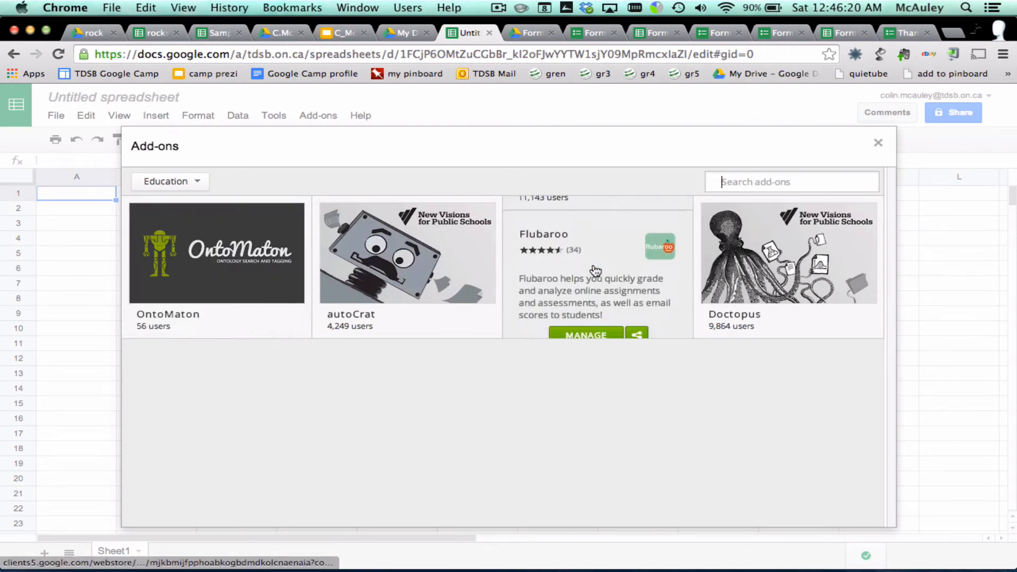
click(584, 259)
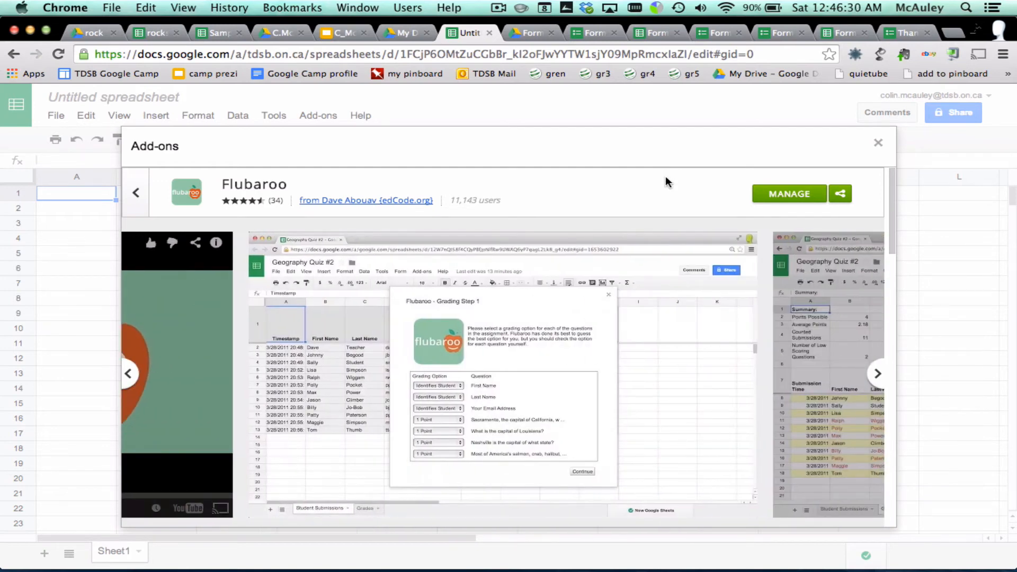
click(878, 143)
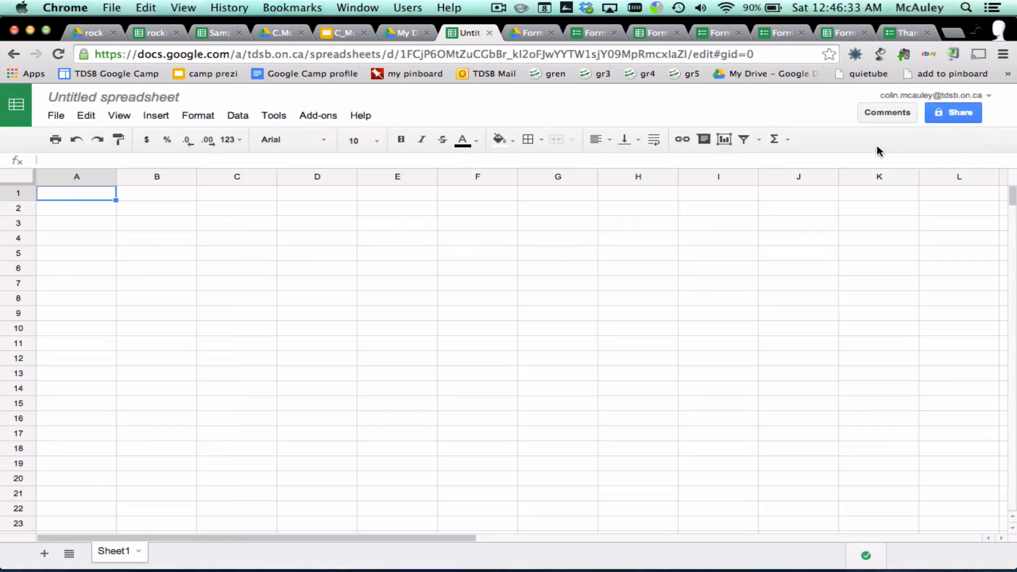
click(331, 118)
mouse_move(331, 141)
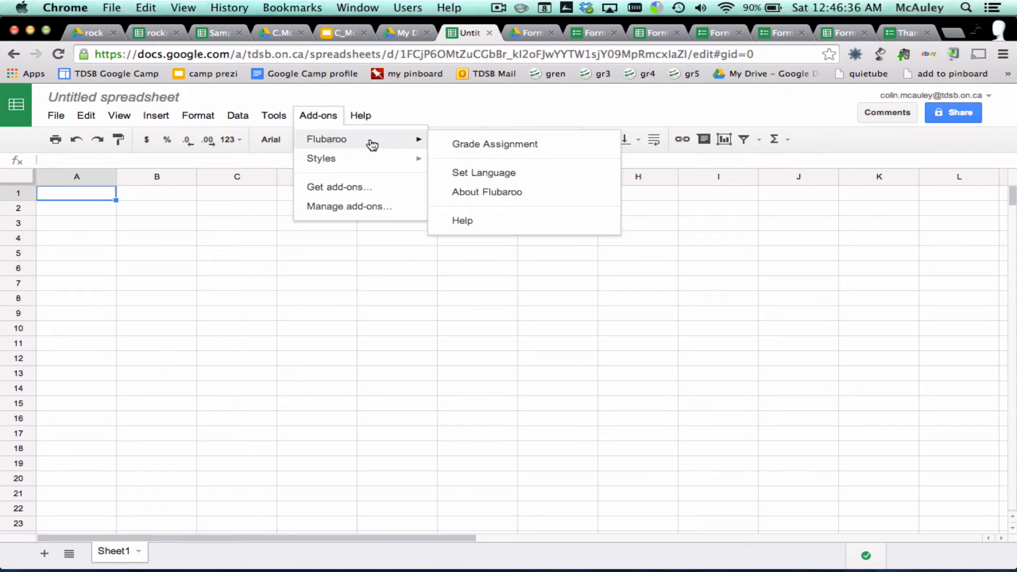
click(363, 256)
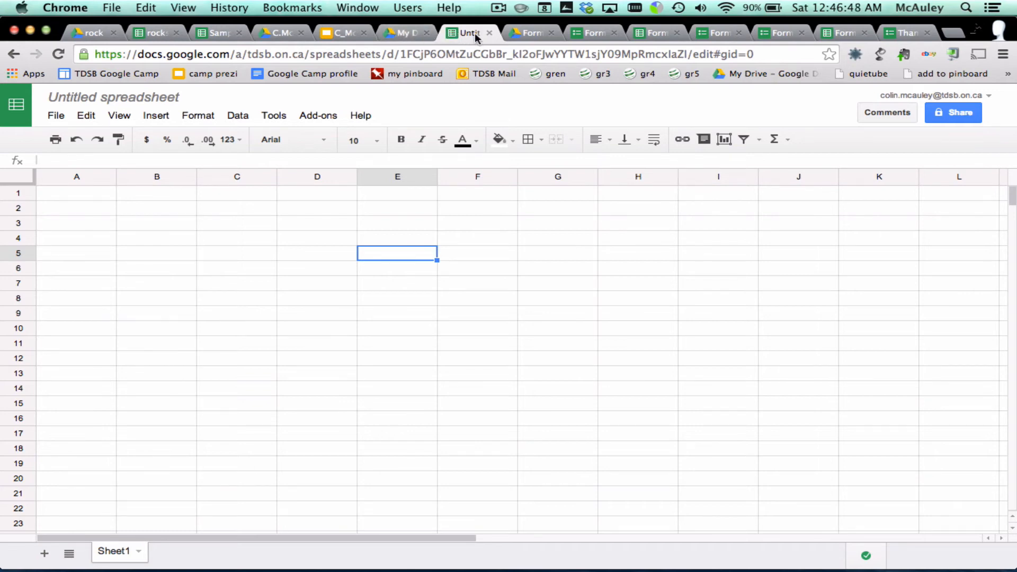
- Open Sample data for Flubaroo (Responses) from the form #2 Rocks and Minerals test folder within the Google camp resources folder in Drive
click(336, 33)
scroll(160, 227, up, 15)
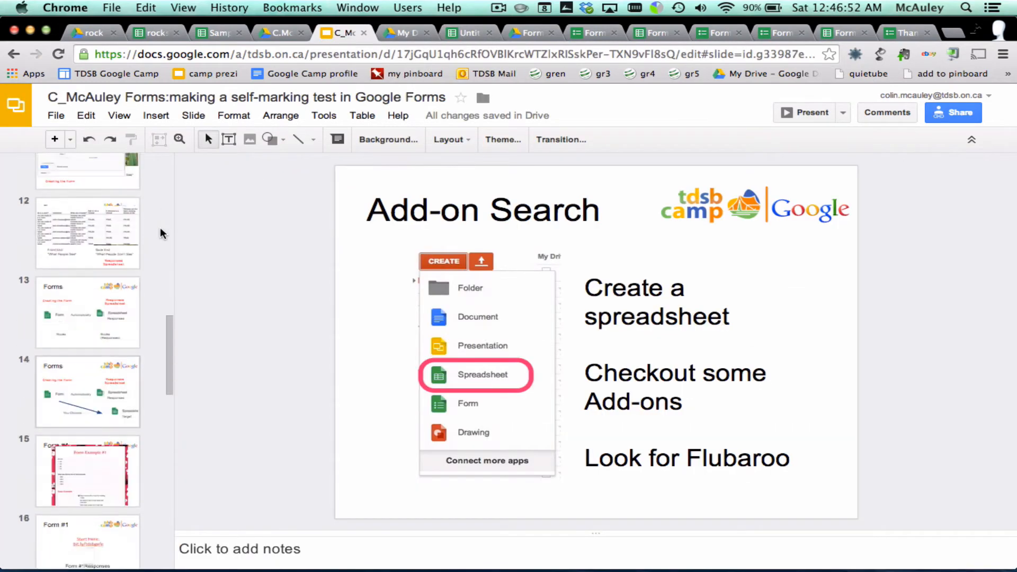
click(17, 106)
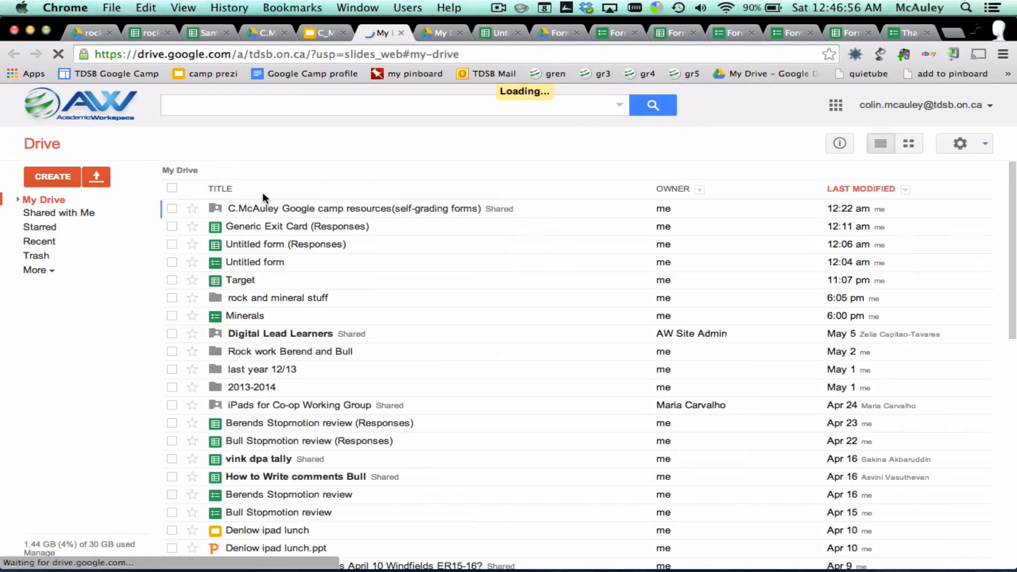
click(263, 208)
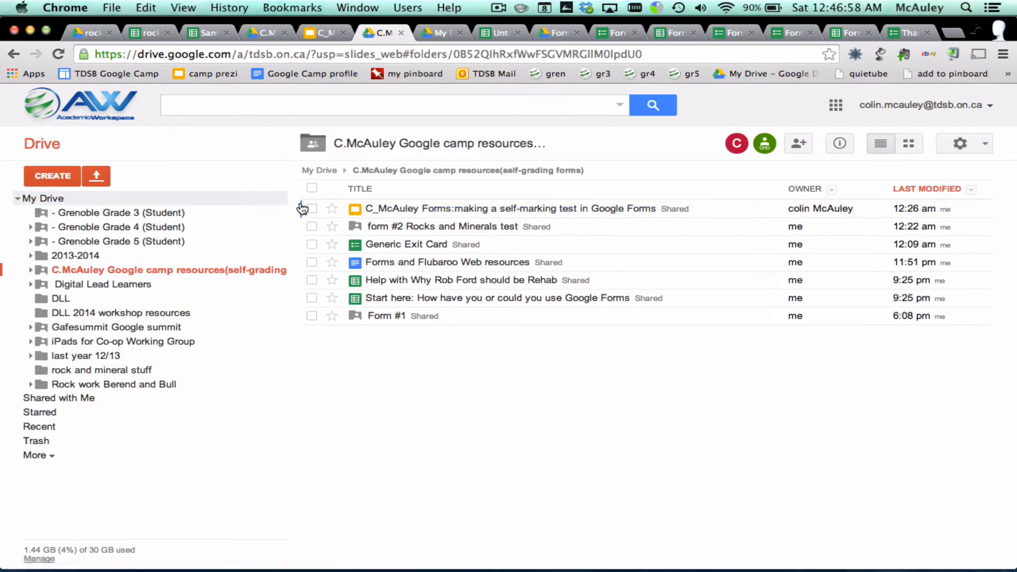
click(430, 232)
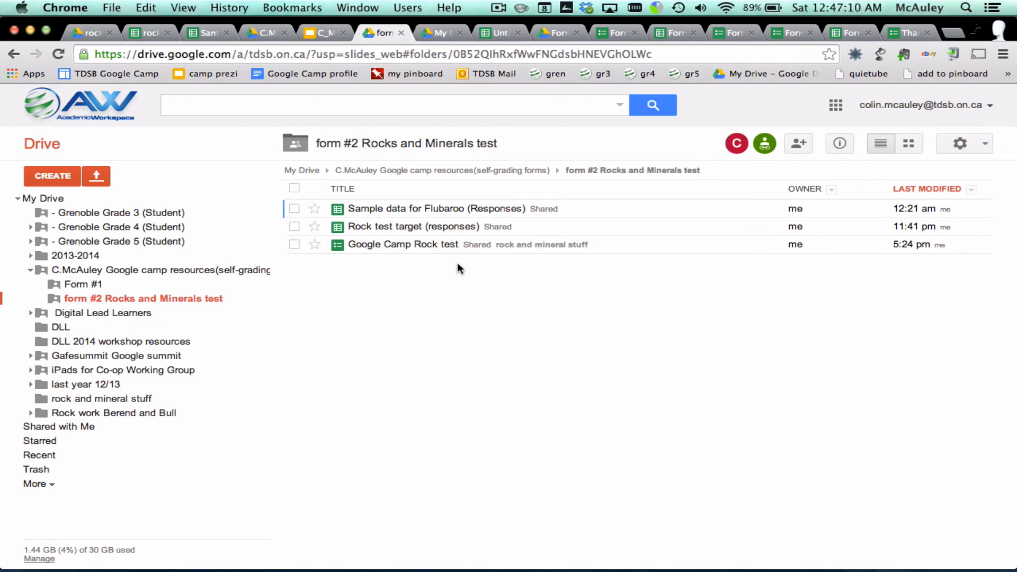
click(392, 209)
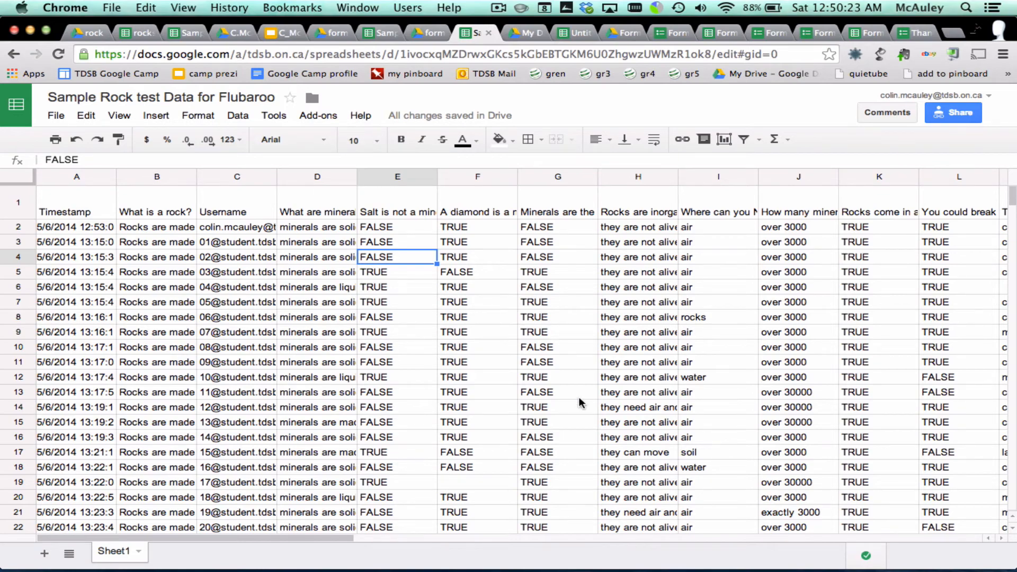
- Examine the sample rock test responses across all rows and question columns of the sheet
scroll(582, 403, down, 5)
scroll(581, 403, down, 3)
scroll(582, 403, up, 10)
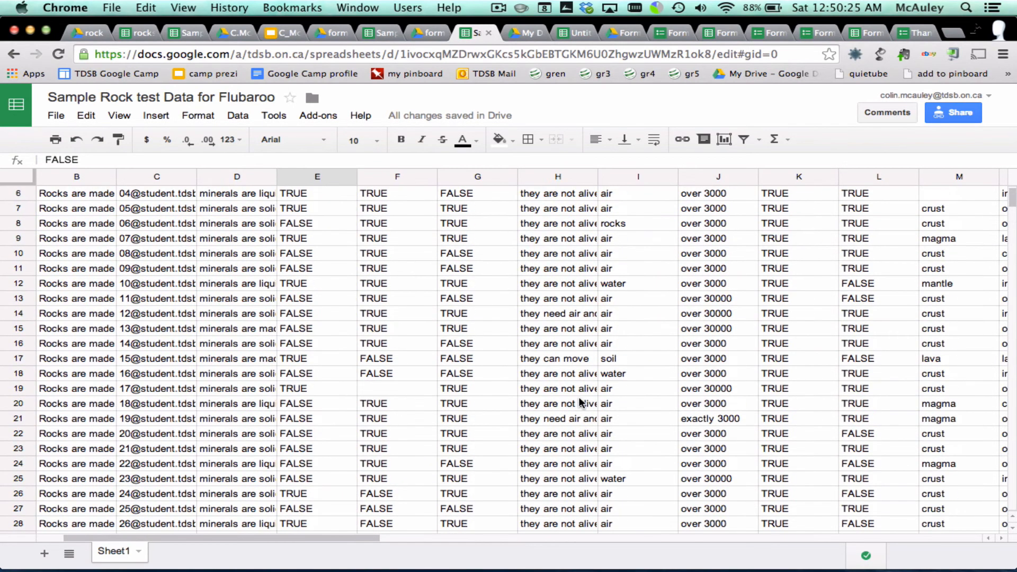
scroll(581, 403, right, 6)
scroll(581, 403, right, 12)
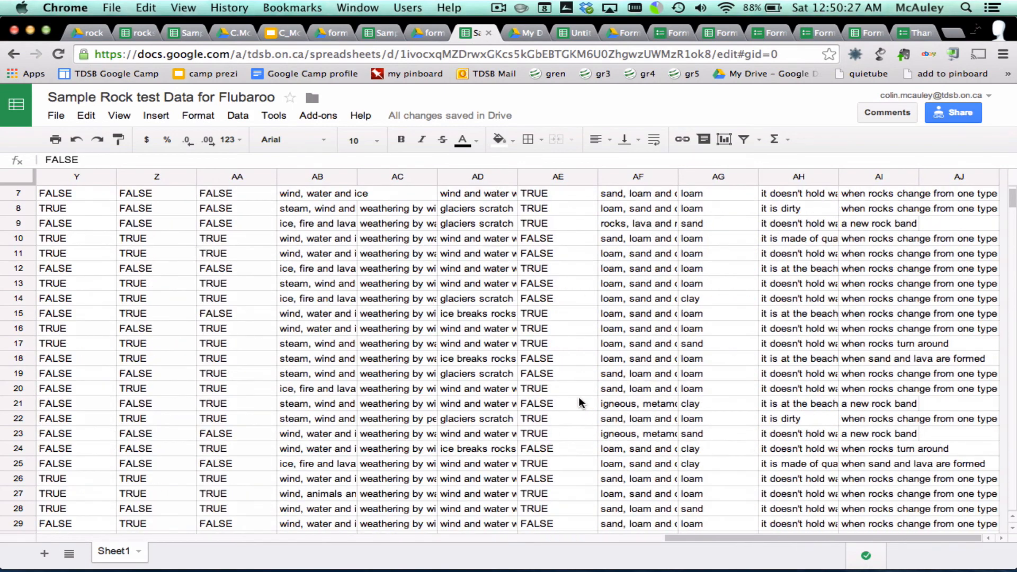
scroll(581, 403, left, 15)
scroll(581, 402, up, 2)
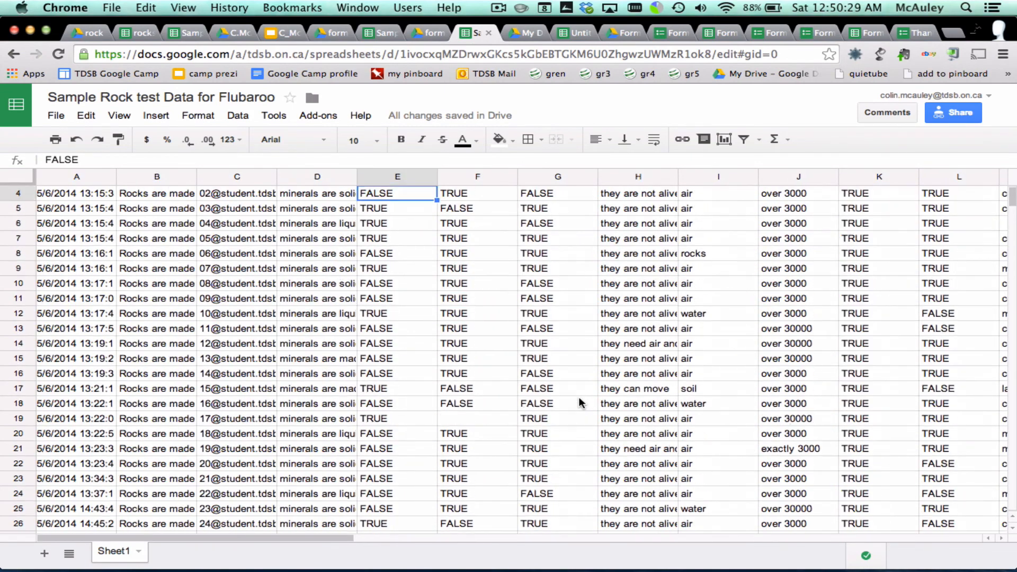
scroll(581, 402, up, 2)
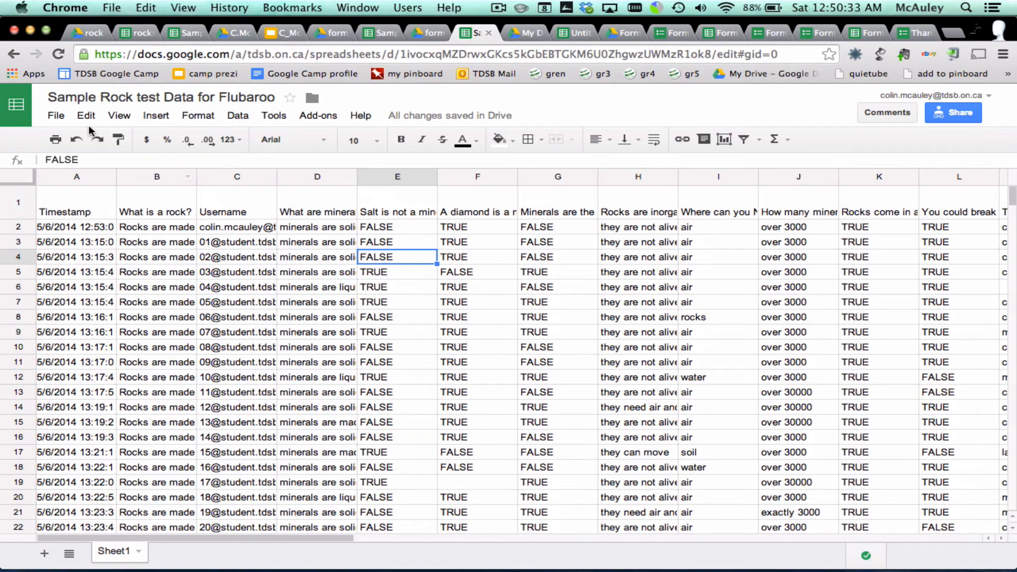
click(56, 115)
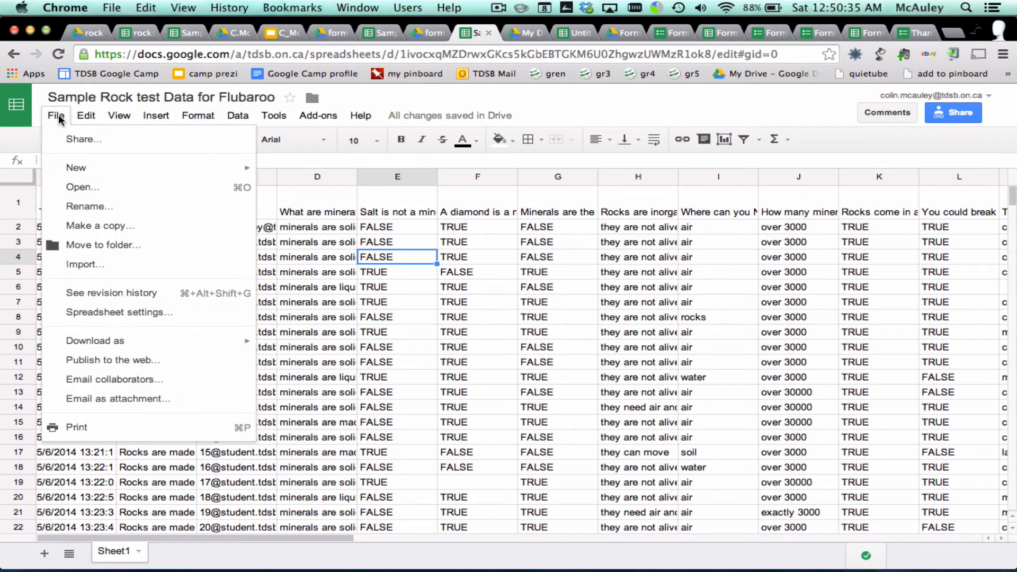
mouse_move(156, 116)
click(395, 97)
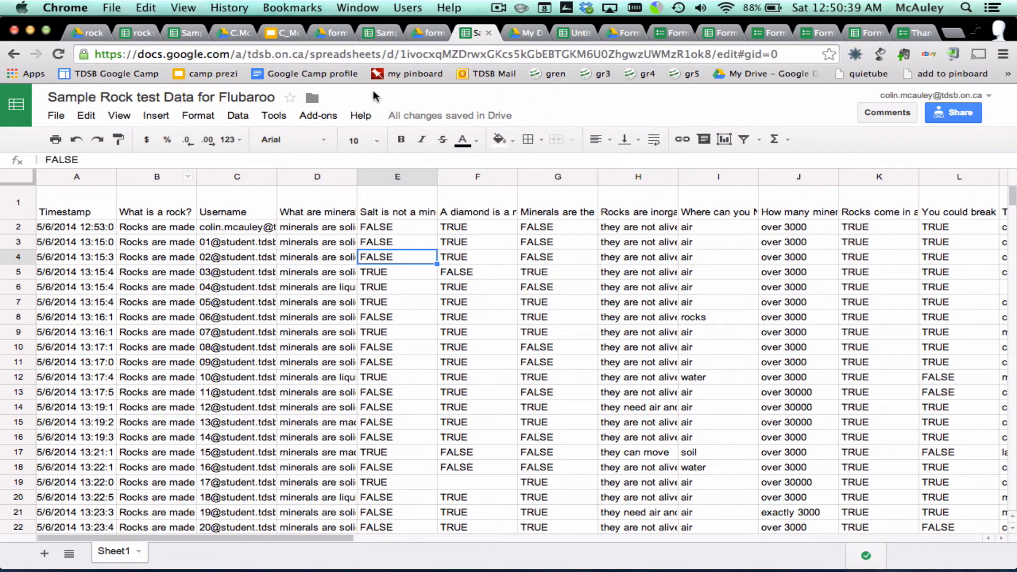
- Make a copy of the sample rock test spreadsheet, keeping the suggested document name
click(63, 114)
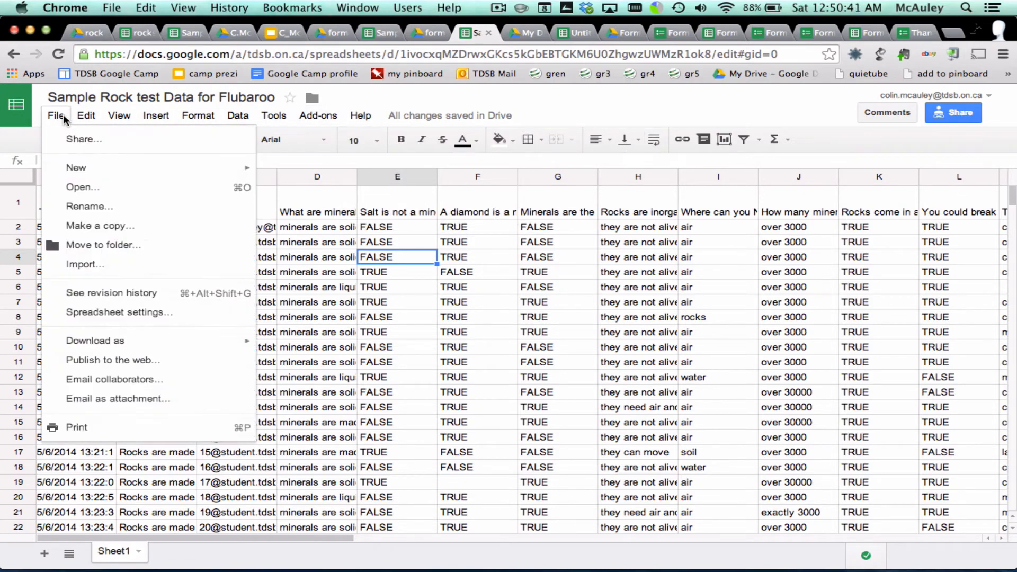
click(112, 223)
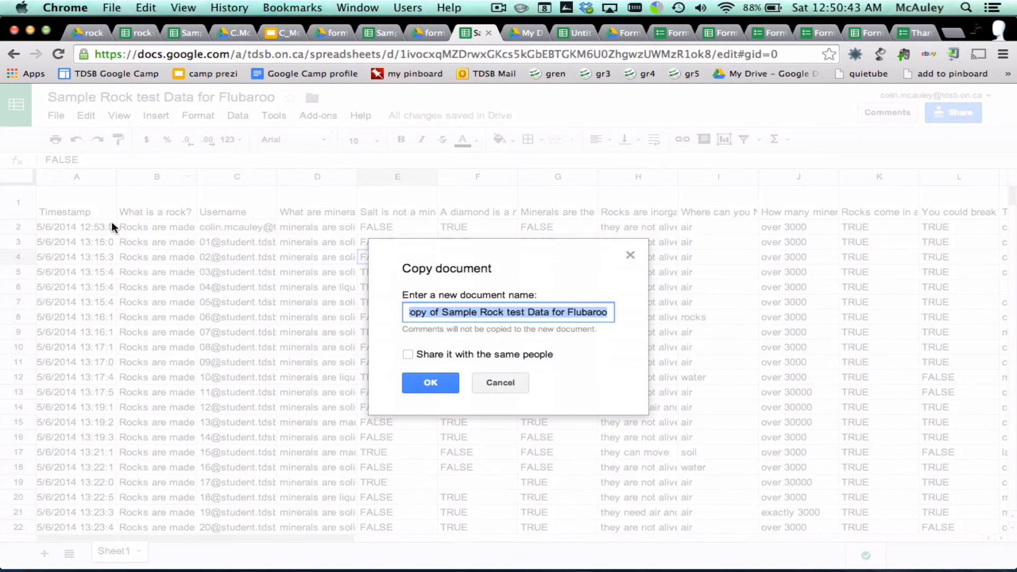
click(431, 382)
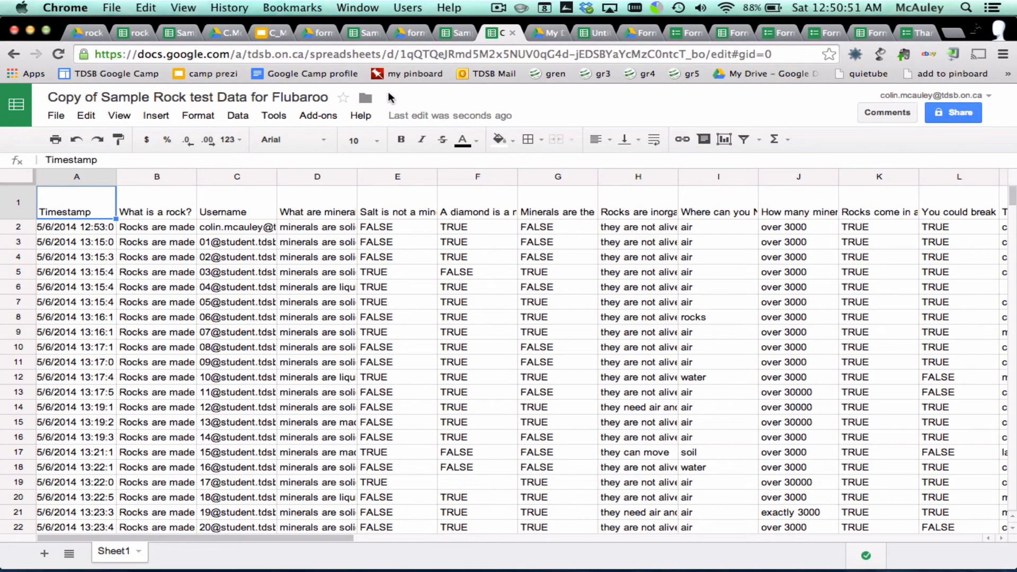
- Start Flubaroo's Grade Assignment on the copy, review each question's grading option, and accept the suggested options
click(316, 118)
mouse_move(328, 141)
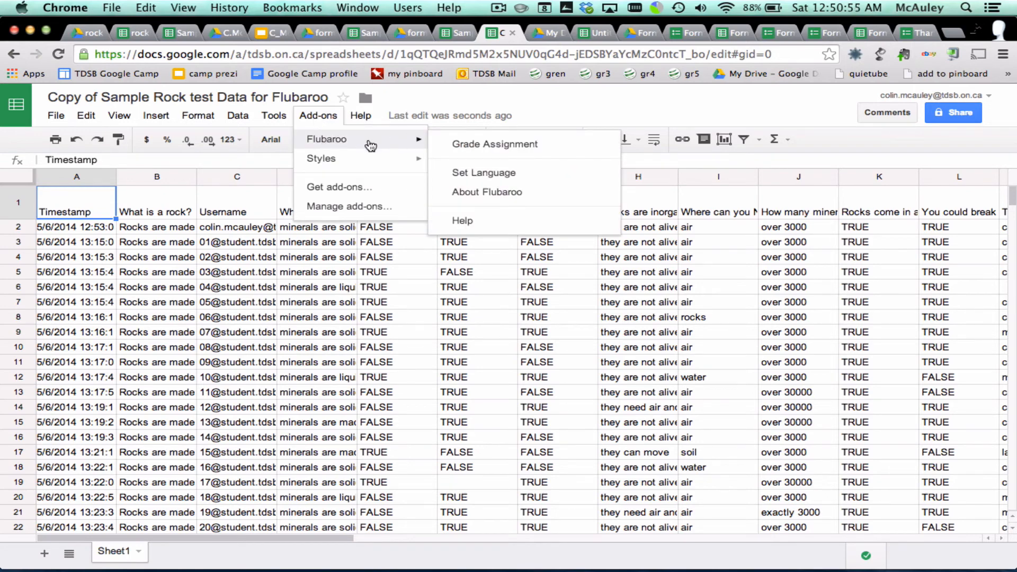
click(473, 147)
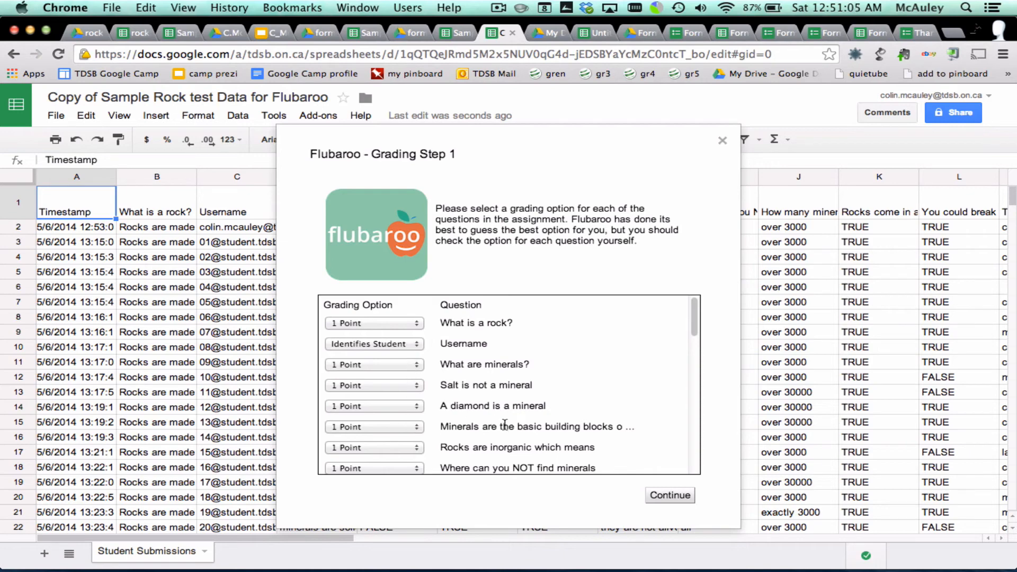
scroll(505, 426, down, 5)
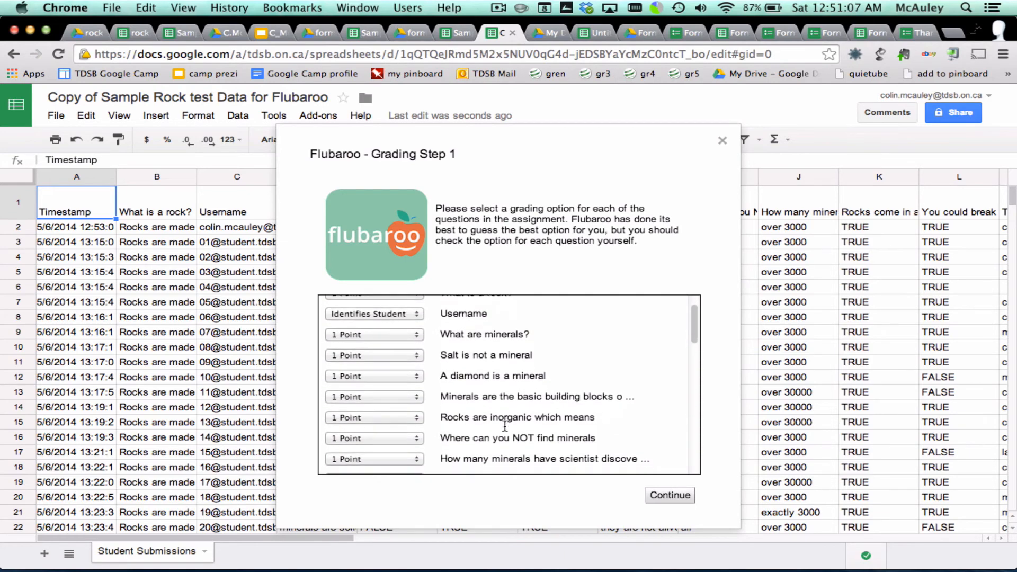
scroll(505, 425, down, 15)
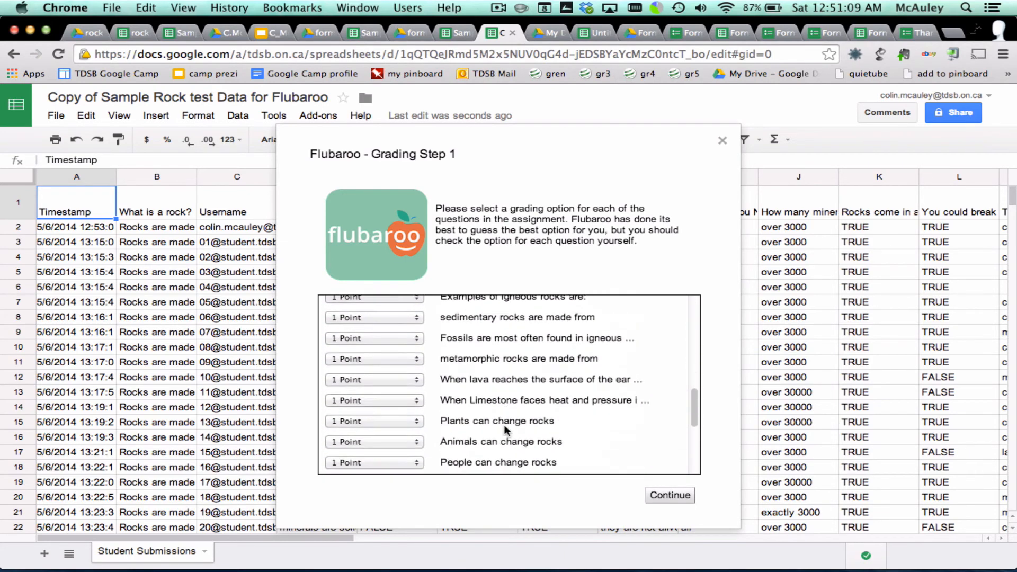
scroll(505, 430, up, 20)
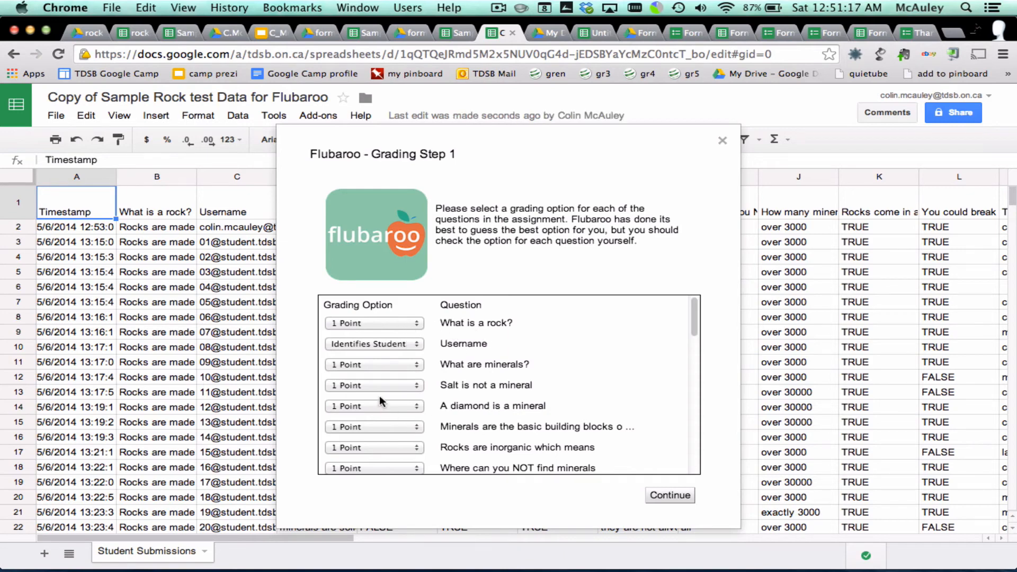
scroll(389, 405, down, 5)
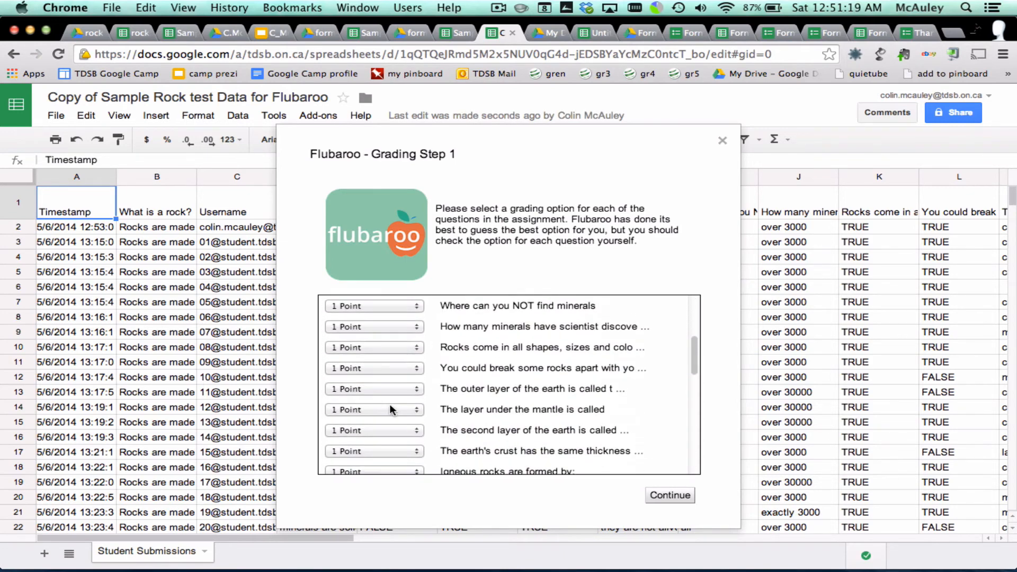
scroll(391, 409, up, 5)
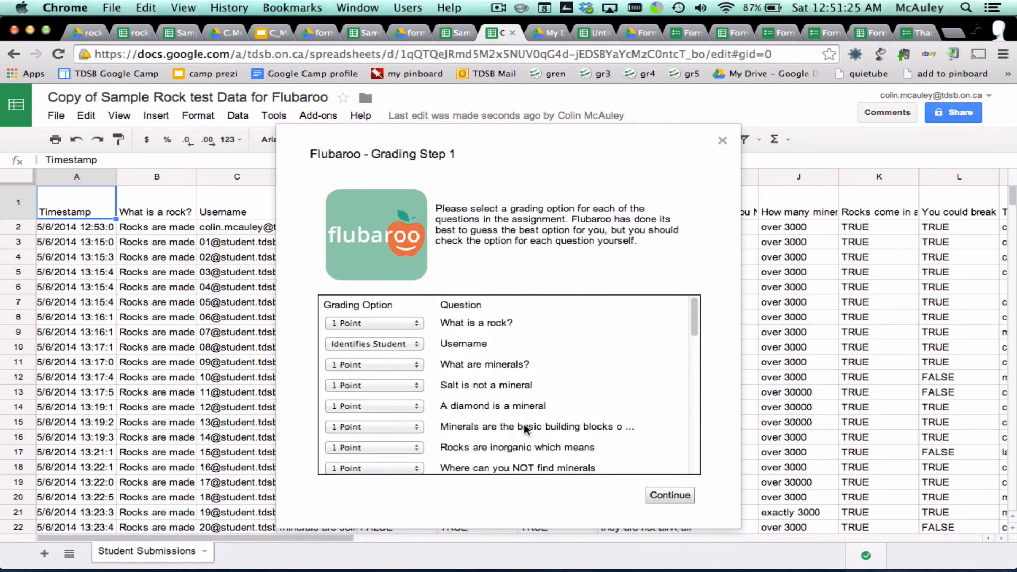
click(670, 495)
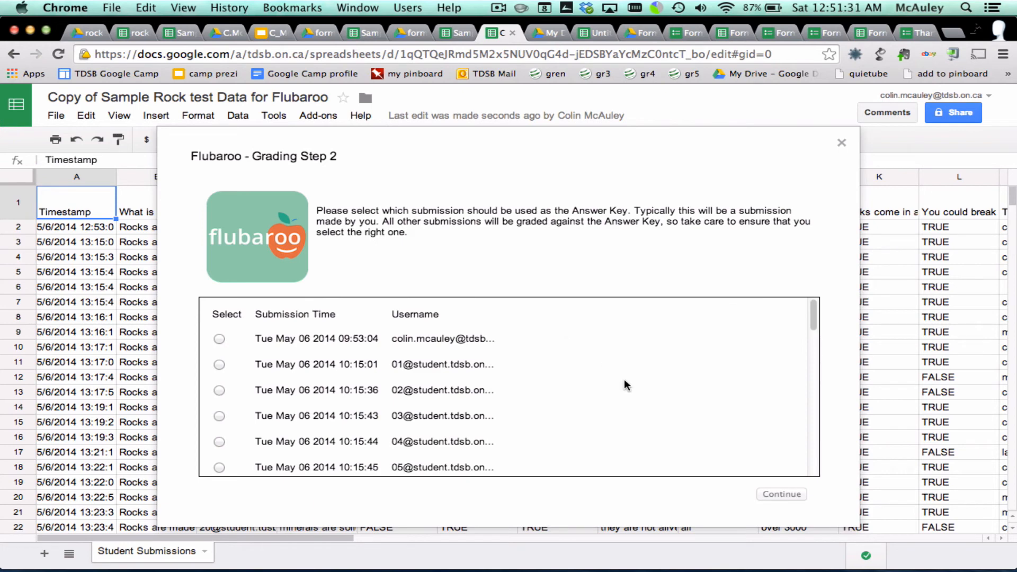
- Use the teacher's submission from Tue May 06 2014 09:53:04 as the answer key and run the grading
scroll(567, 387, down, 15)
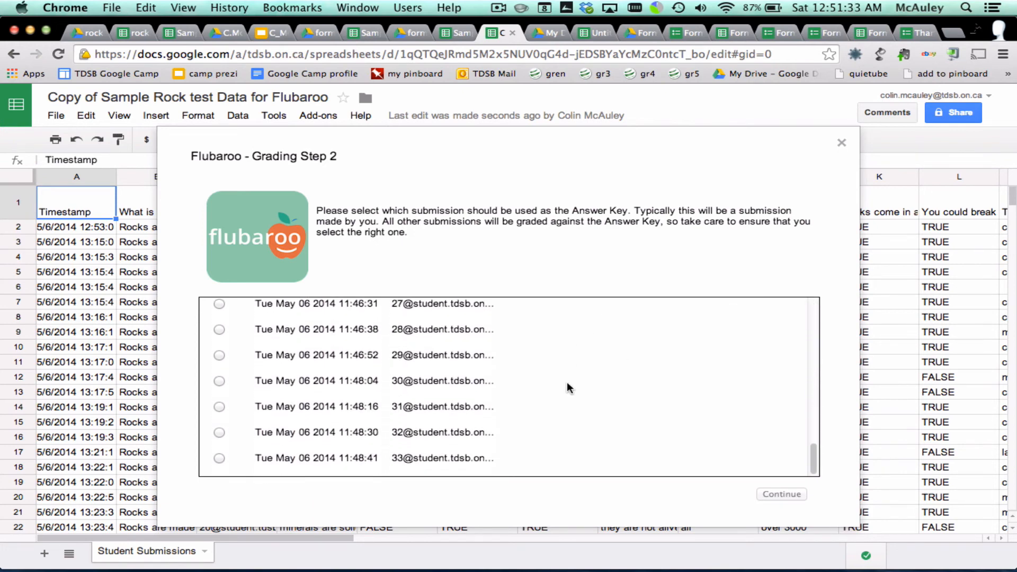
scroll(567, 387, up, 15)
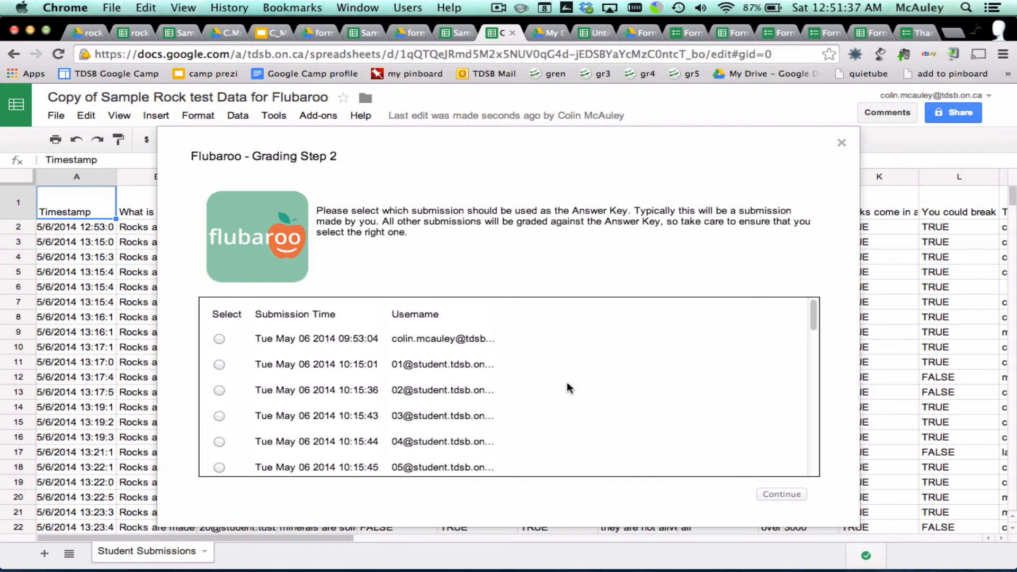
click(218, 339)
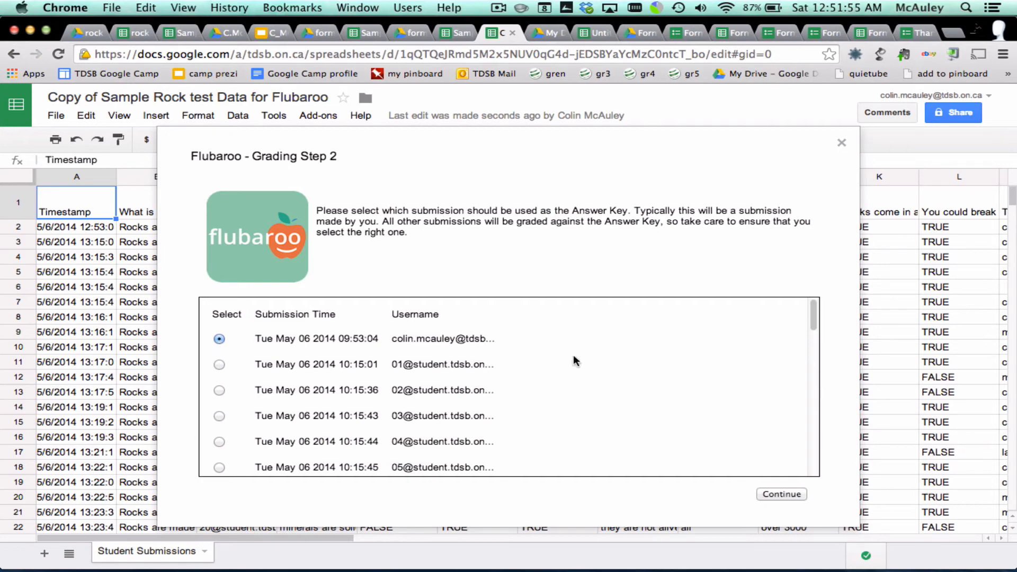
click(785, 492)
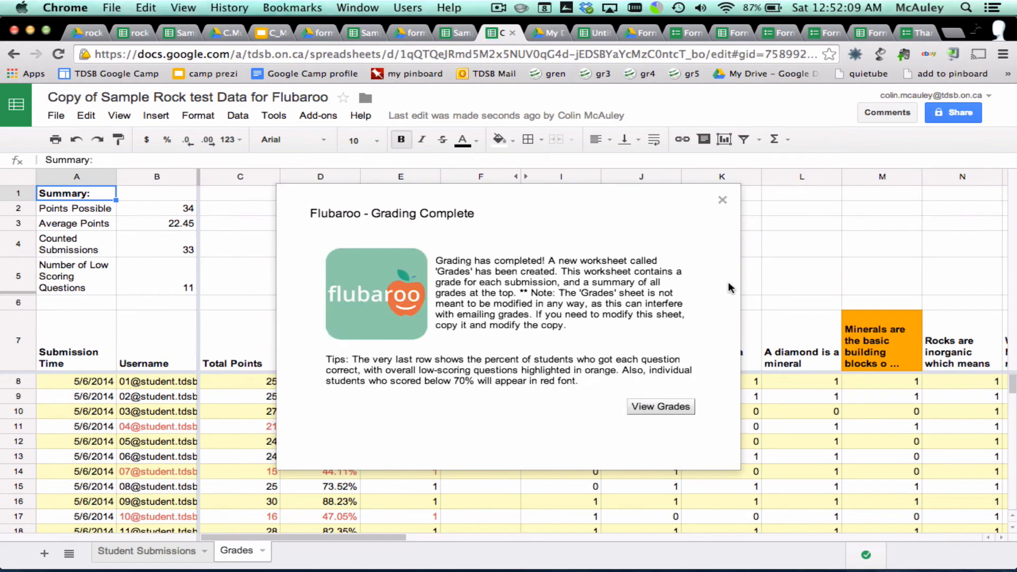
- View the Grades worksheet and examine the students' total points, percentages and per-question scores
click(674, 413)
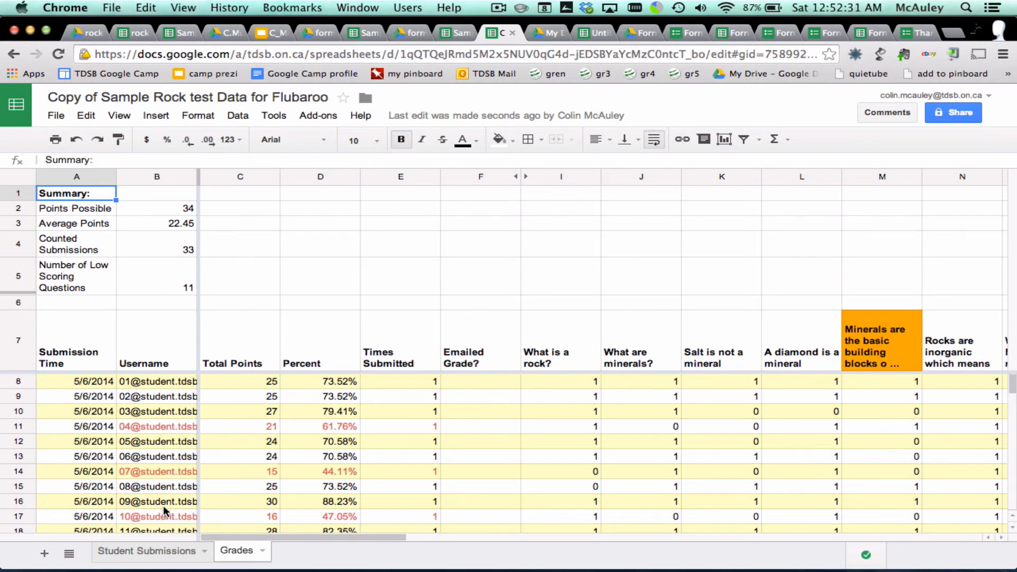
scroll(163, 506, down, 3)
scroll(163, 509, down, 3)
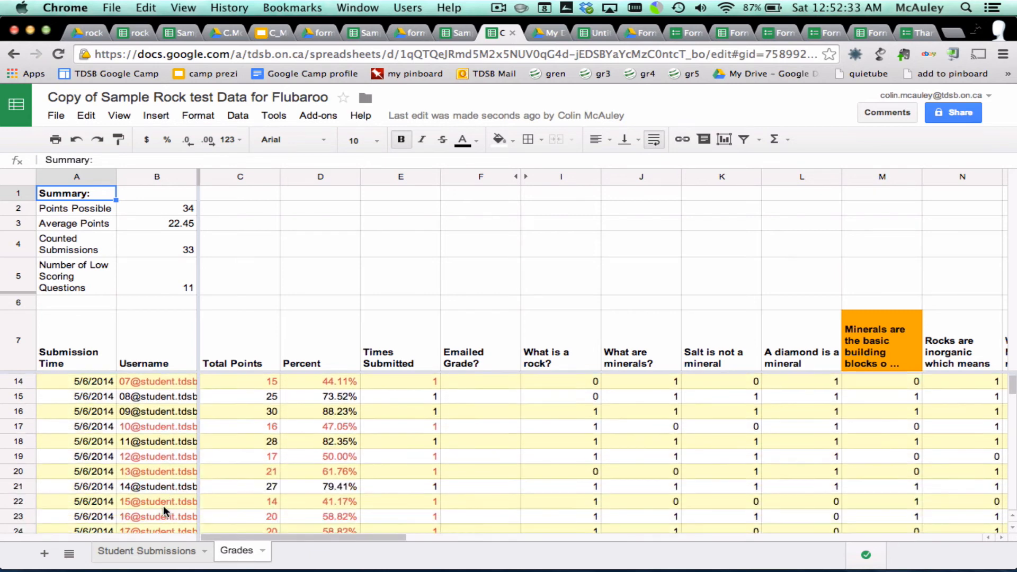
scroll(164, 509, down, 2)
scroll(164, 506, down, 1)
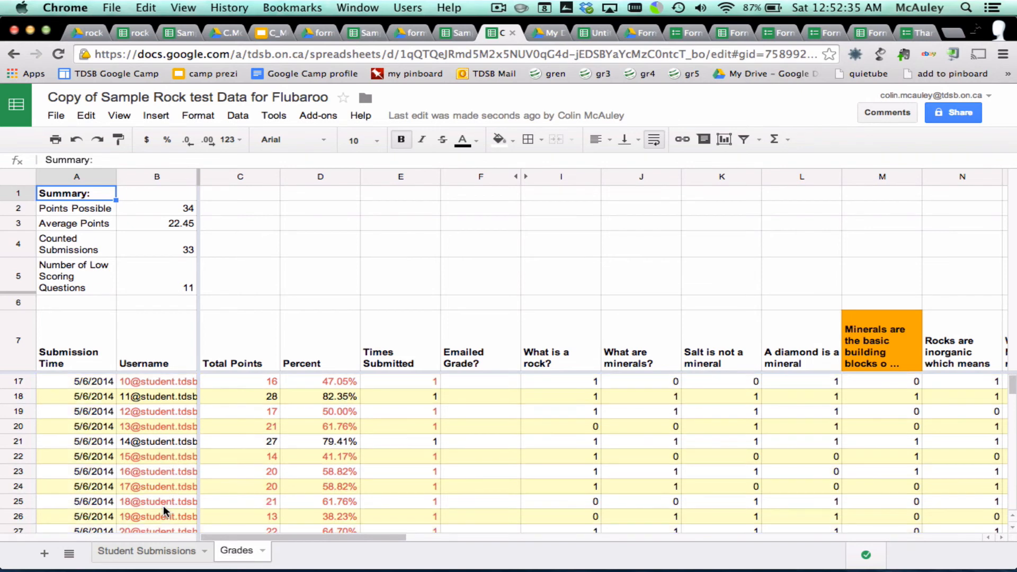
scroll(164, 505, down, 2)
scroll(163, 506, up, 3)
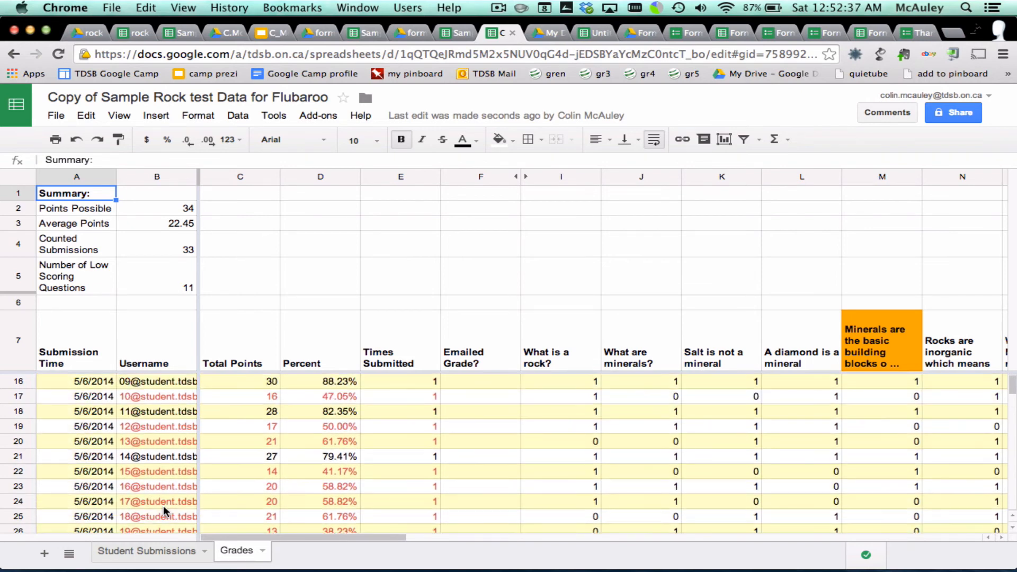
- Look through the student rows on the Grades worksheet for the scores marked in red
scroll(163, 505, down, 5)
scroll(165, 501, down, 4)
scroll(164, 501, up, 13)
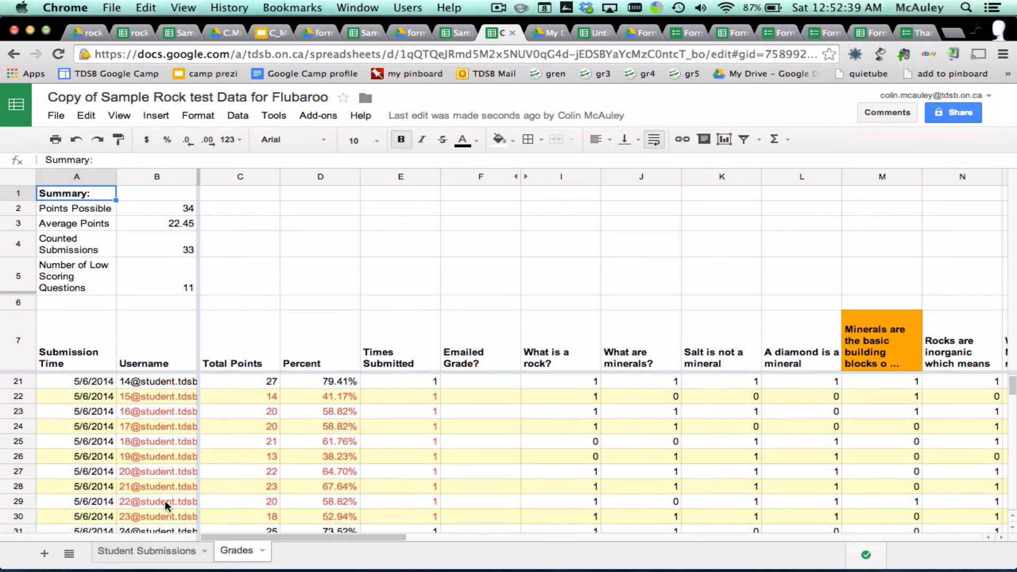
scroll(164, 501, up, 2)
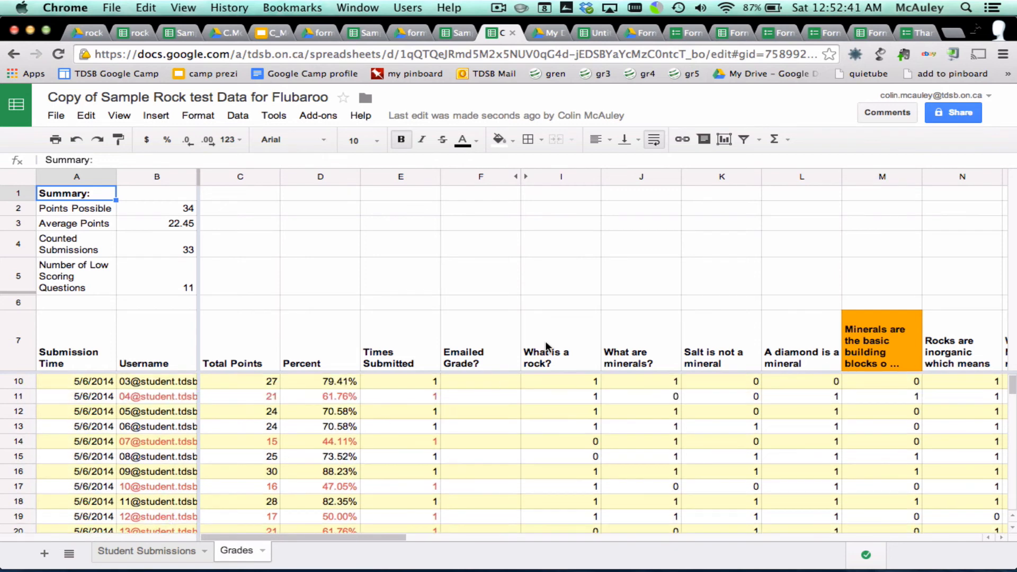
- Examine the per-question scores across all question columns of the Grades worksheet, paying attention to the low-scoring questions highlighted in orange
scroll(657, 312, right, 8)
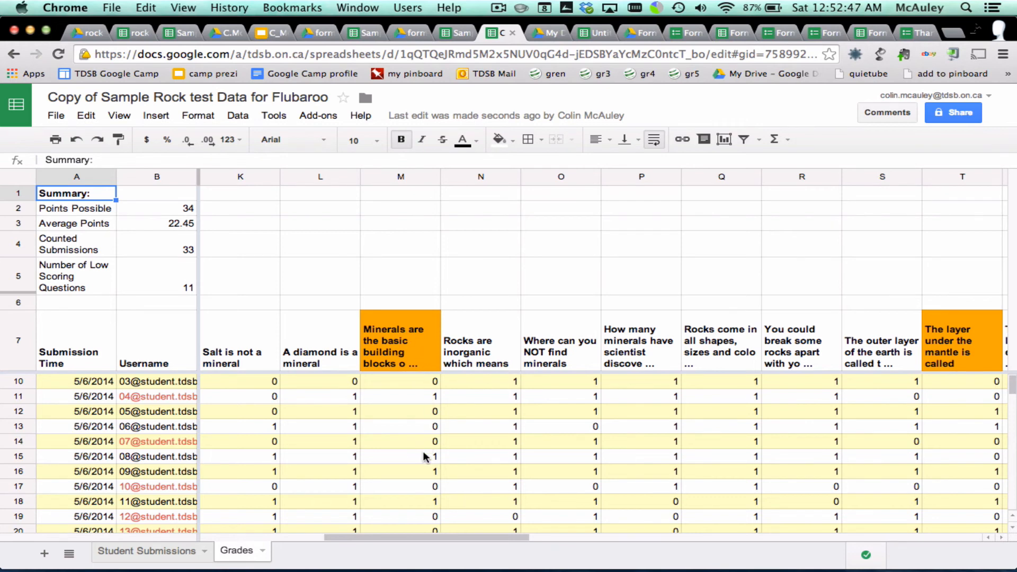
scroll(424, 452, down, 3)
scroll(424, 452, down, 3)
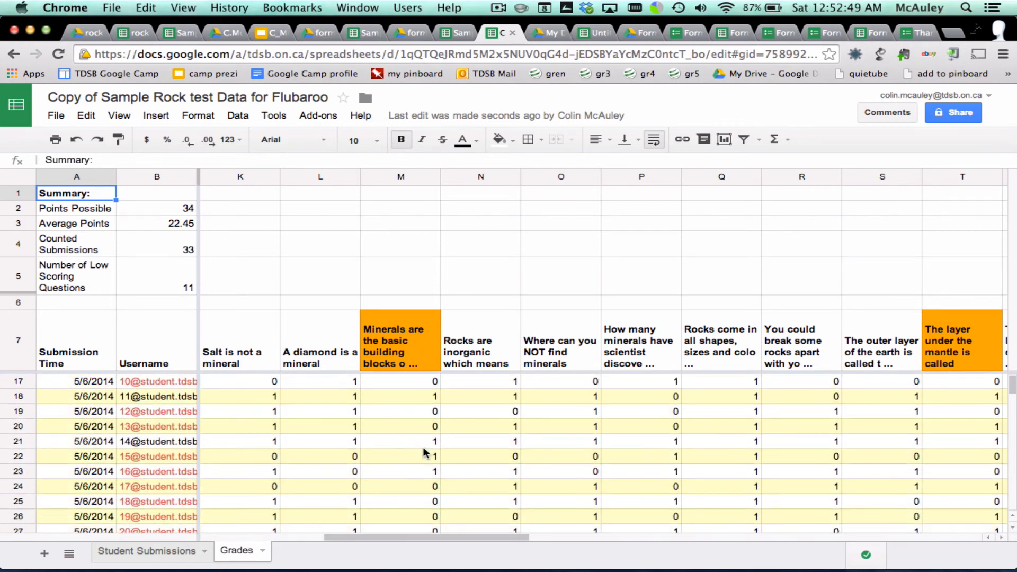
scroll(589, 368, left, 8)
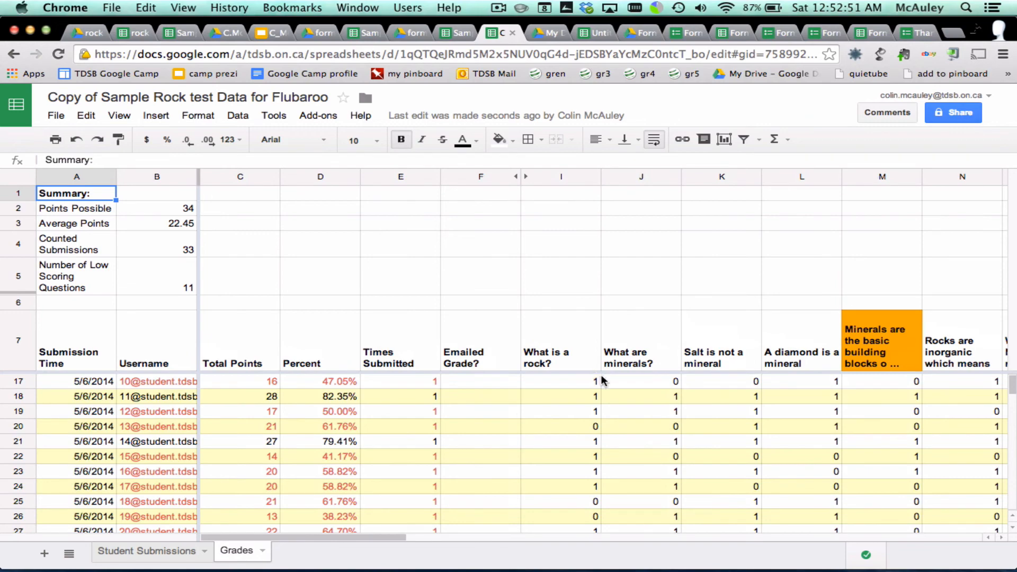
scroll(622, 351, right, 15)
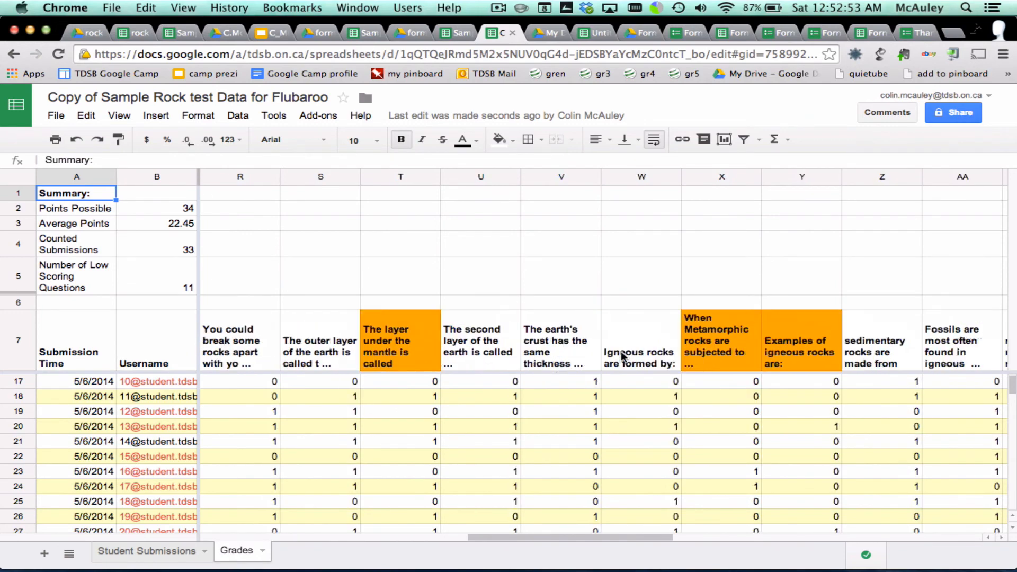
scroll(623, 356, right, 15)
scroll(622, 355, left, 7)
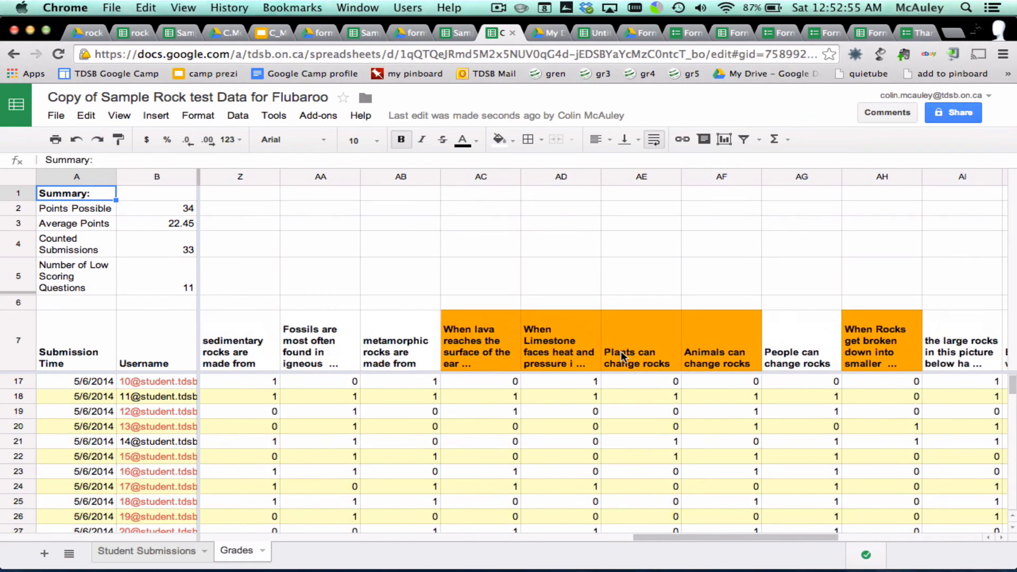
scroll(622, 351, right, 2)
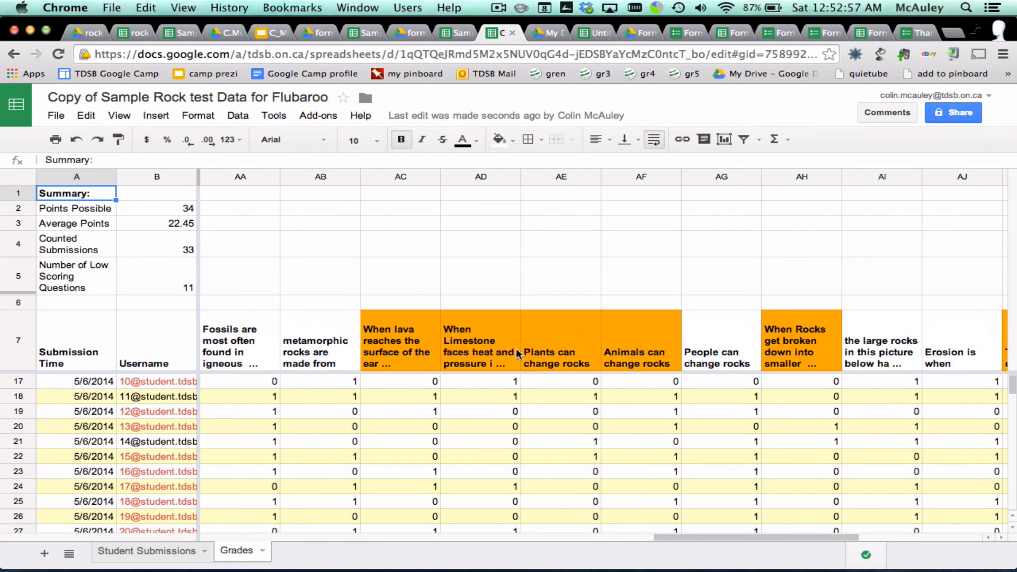
scroll(589, 365, left, 9)
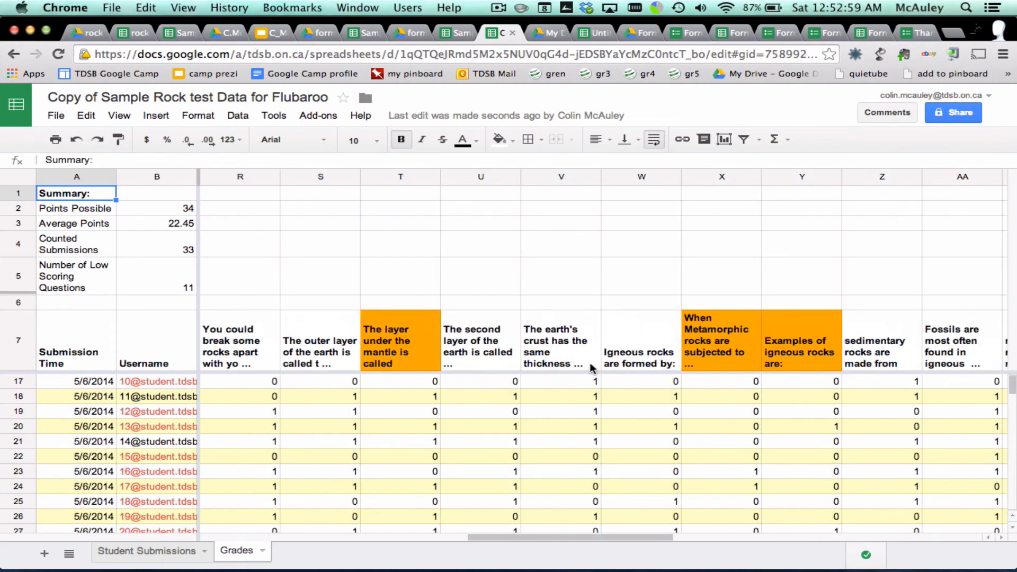
scroll(592, 368, left, 12)
scroll(593, 367, right, 20)
scroll(590, 362, right, 5)
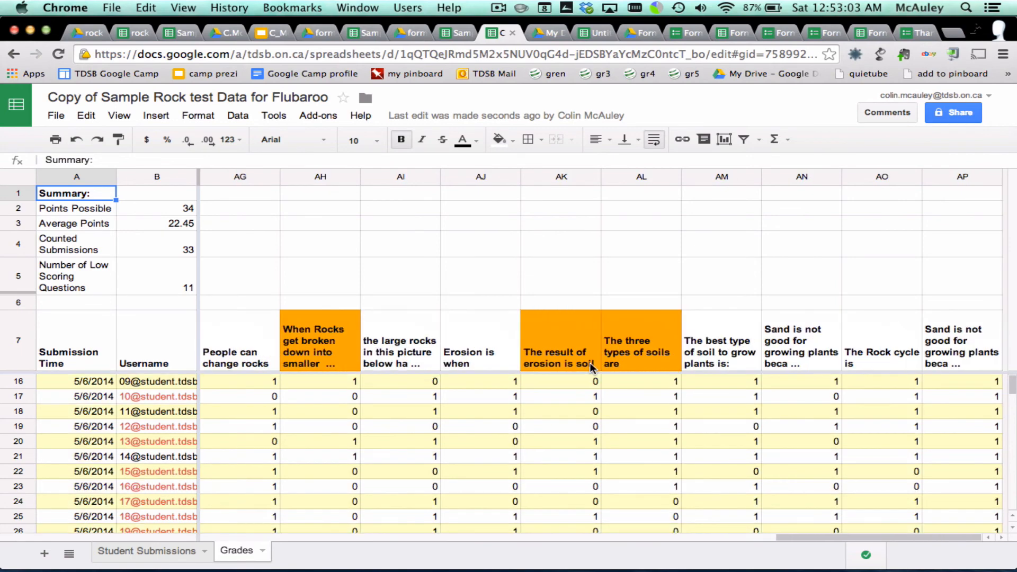
scroll(590, 362, down, 3)
scroll(589, 362, left, 20)
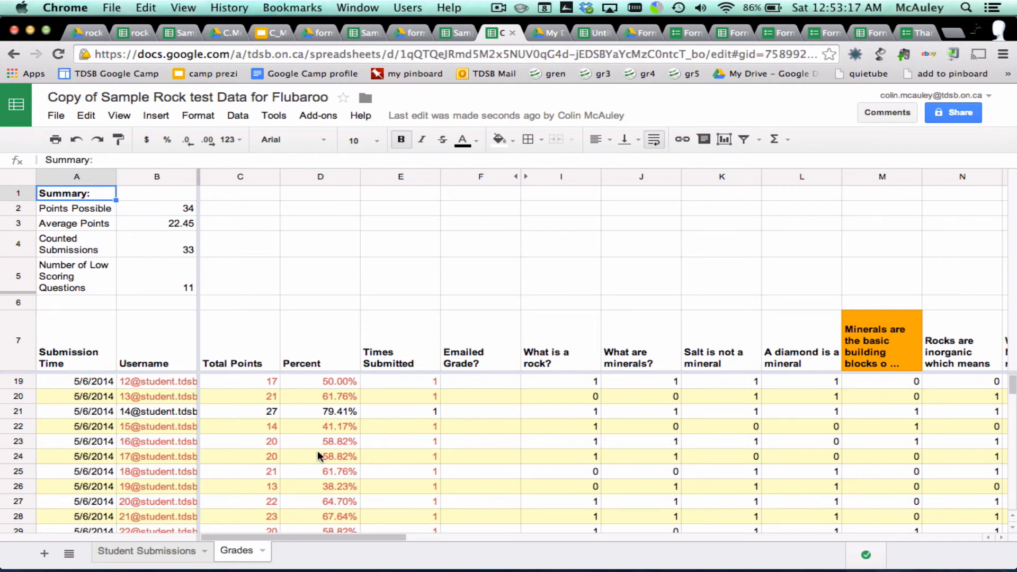
- View Flubaroo's grading report with the histogram of grades, and close it after reading
click(320, 117)
mouse_move(336, 141)
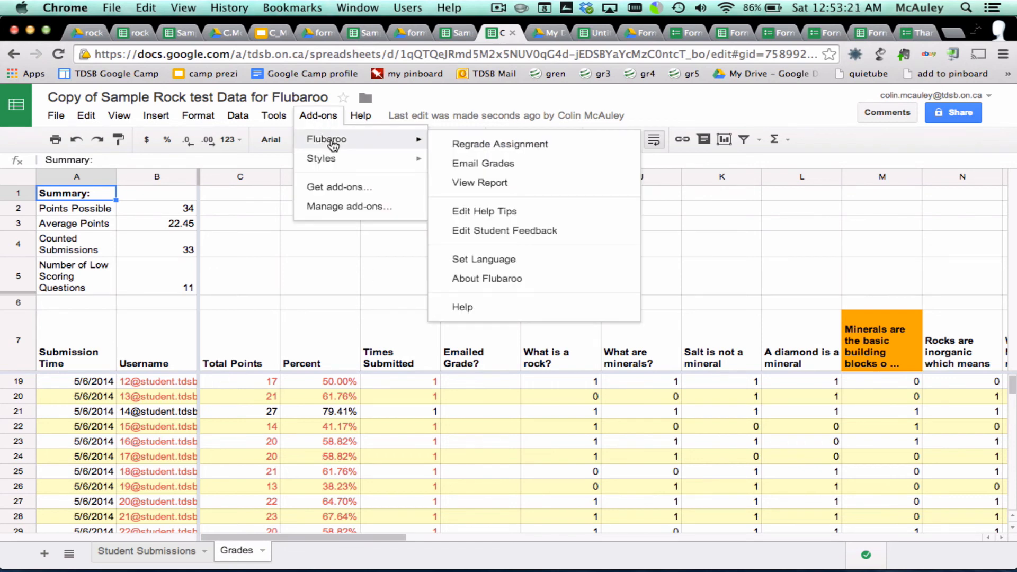
click(477, 184)
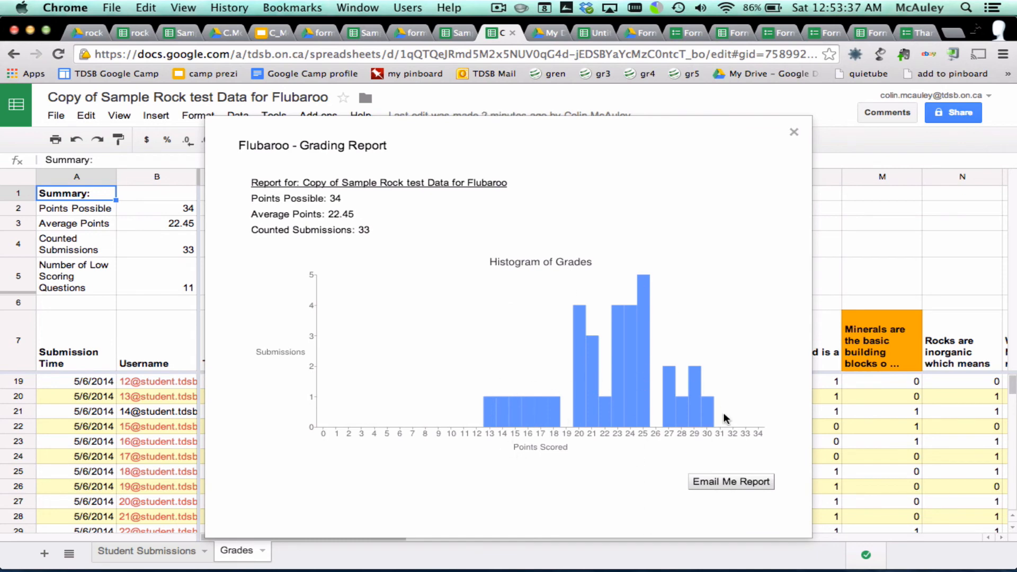
click(796, 131)
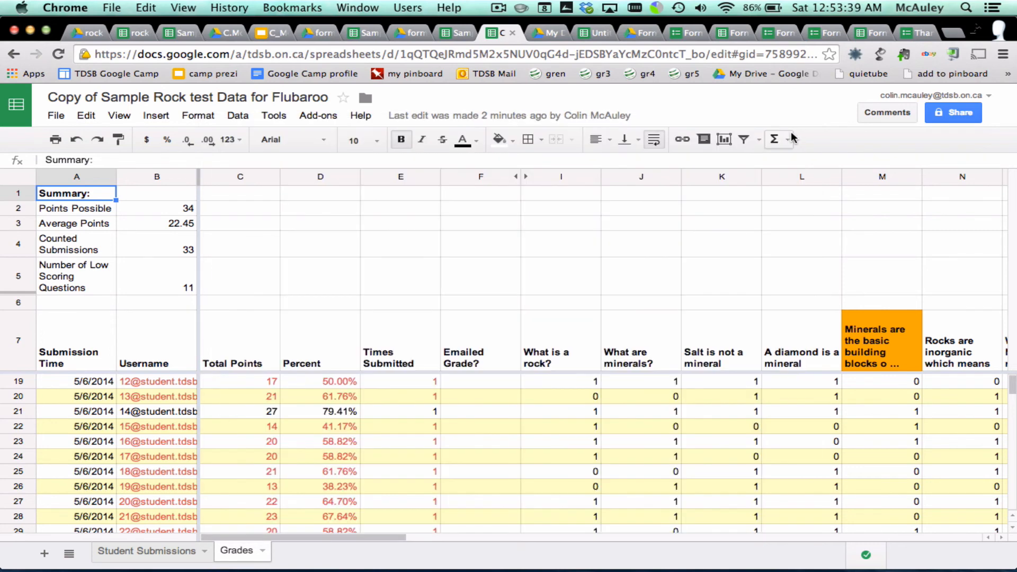
- Look over the students' grades again, checking the Student Submissions worksheet briefly before returning to the Grades worksheet
scroll(493, 294, down, 1)
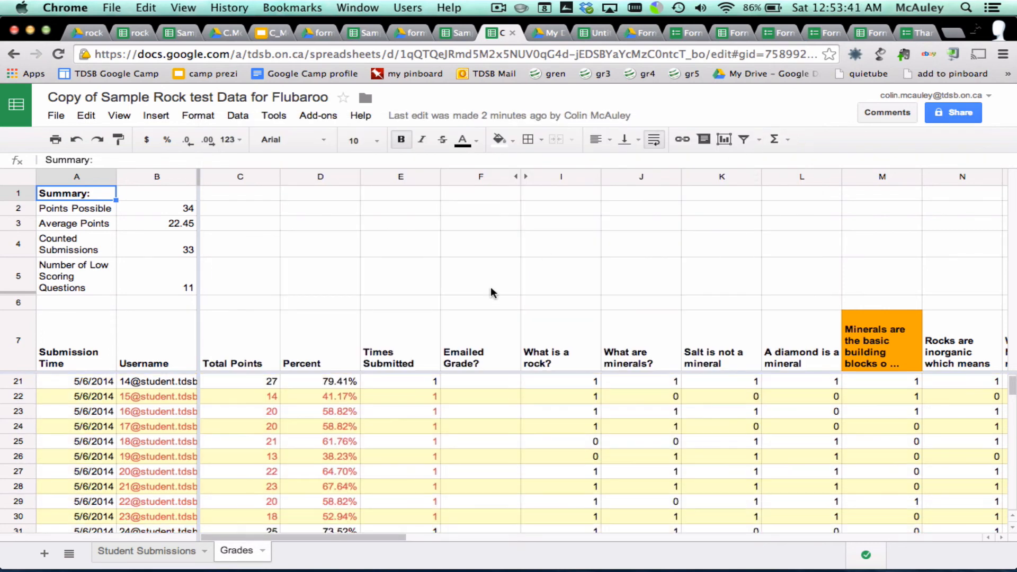
scroll(493, 293, down, 3)
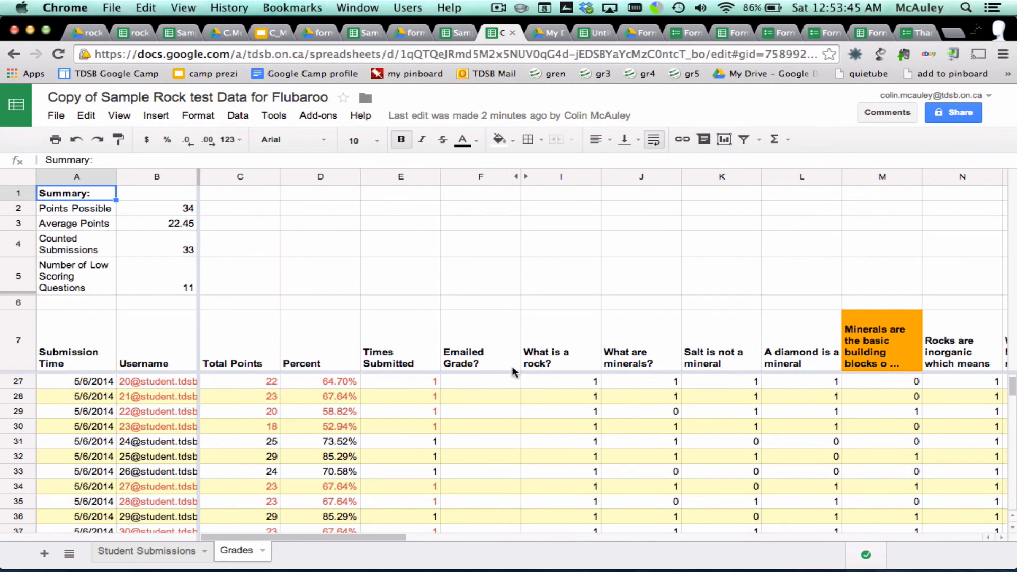
scroll(467, 263, up, 10)
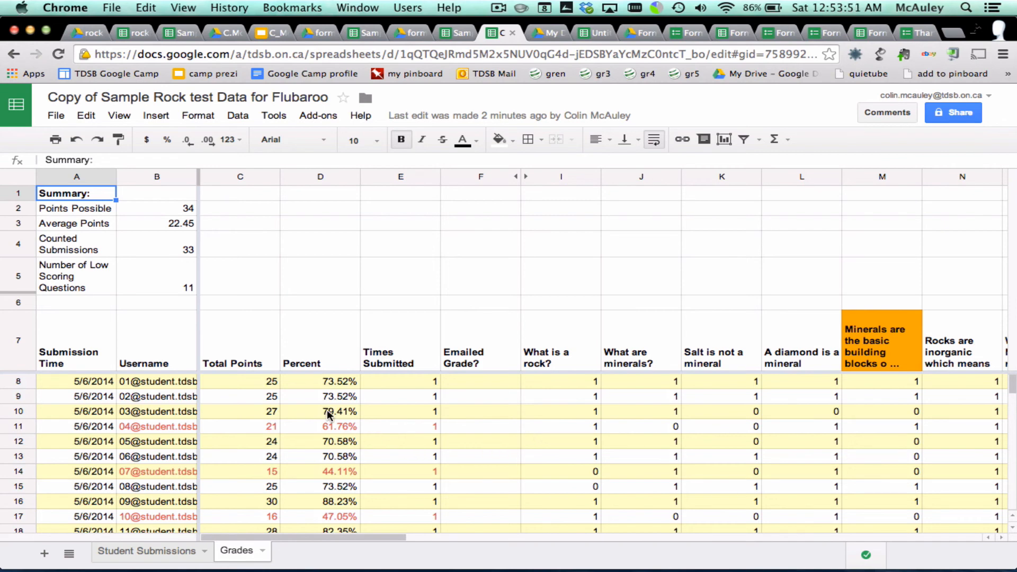
click(170, 552)
click(236, 553)
scroll(370, 458, down, 3)
scroll(370, 458, up, 3)
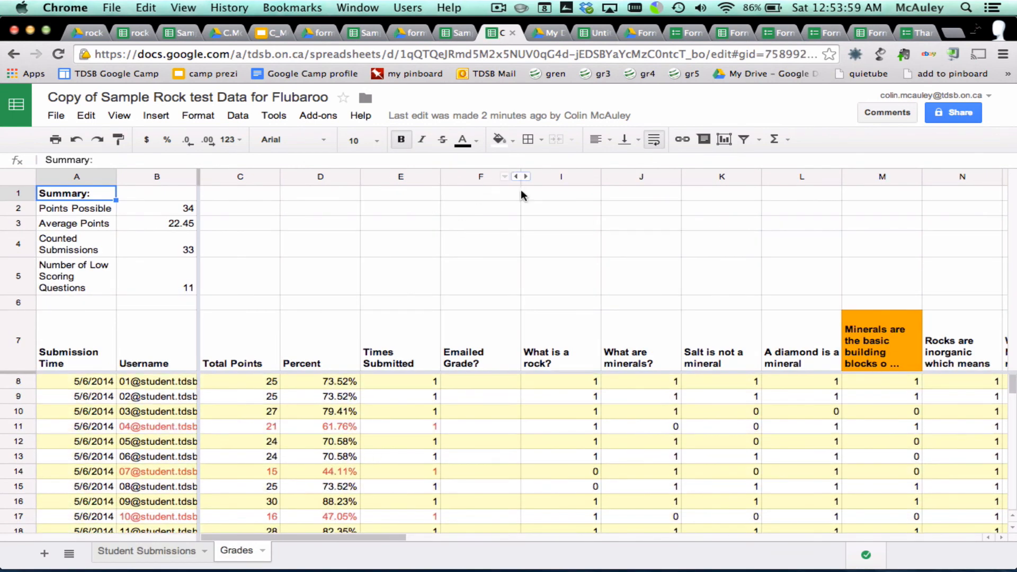